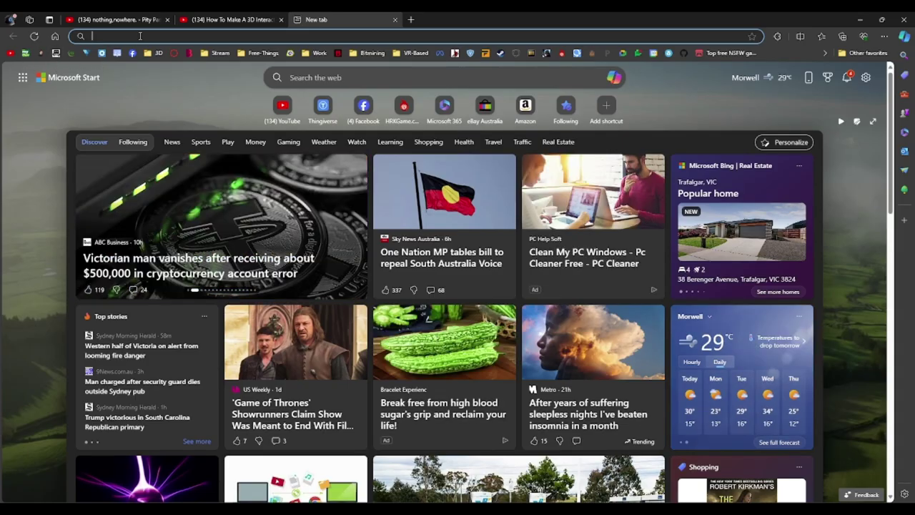
- Open the Client_Presentation_WIP_Fame-Of-The-Collector_24-02-2024 presentation in Google Slides and go to its title slide
type("cl")
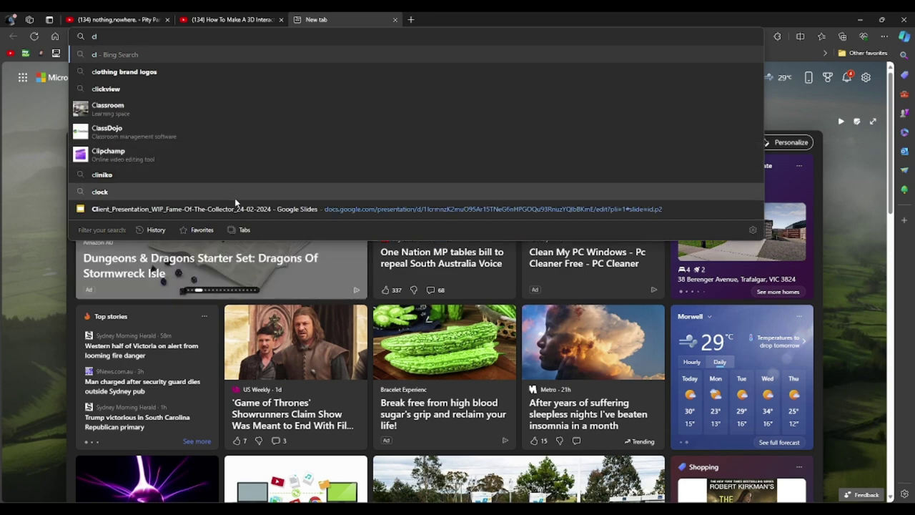
left_click(252, 209)
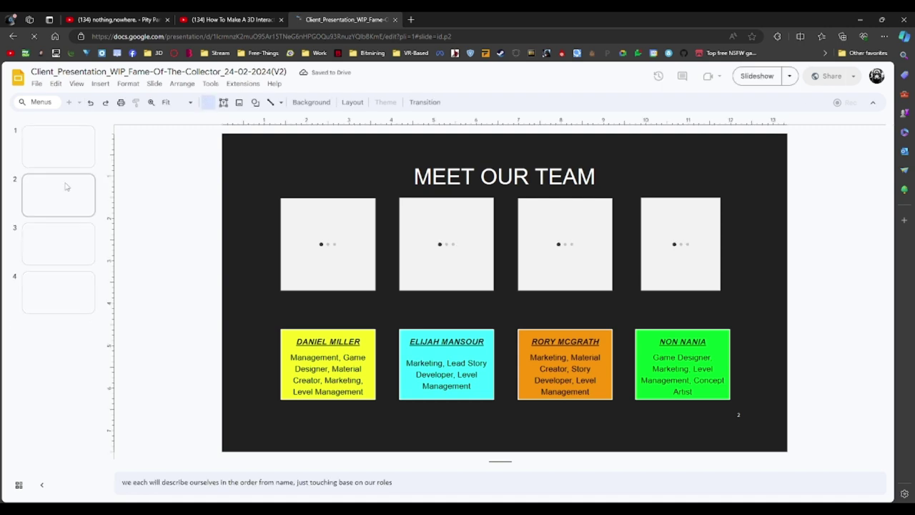
left_click(55, 136)
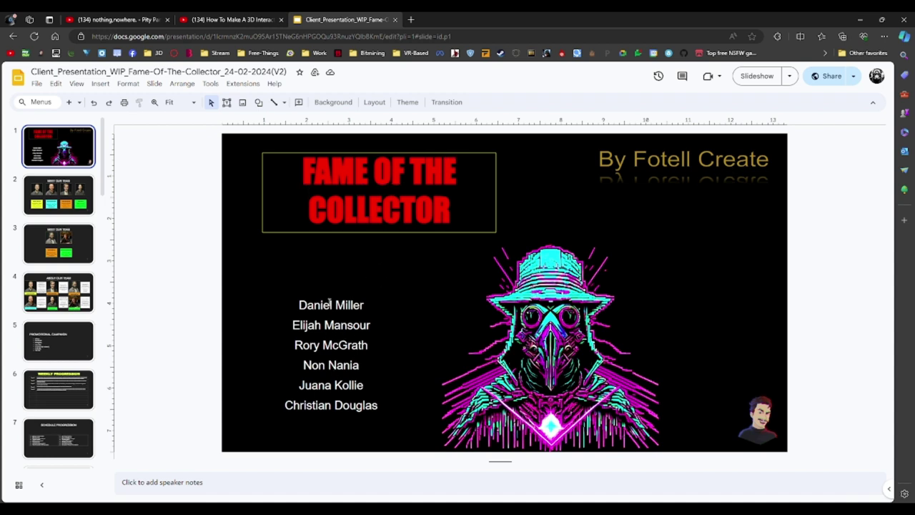
- Review the "Meet Our Team" and "About Our Team" slides to see each member's role and background
left_click(63, 212)
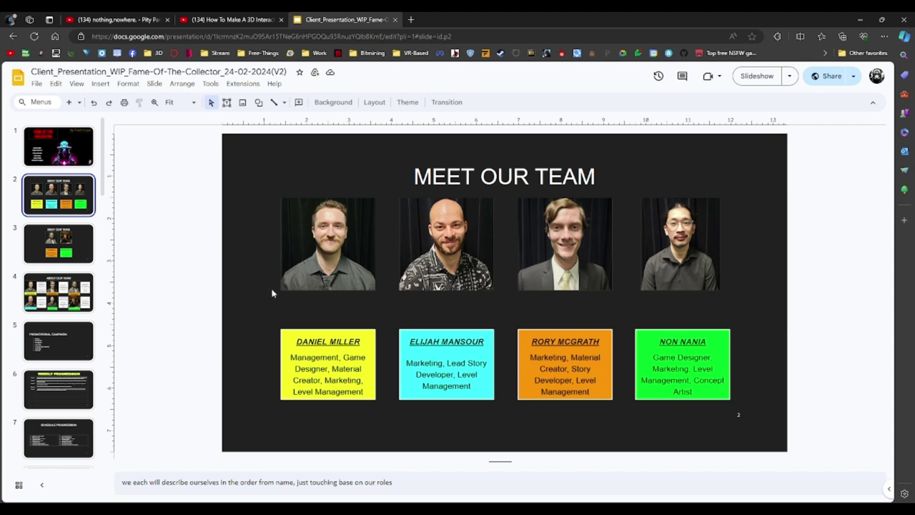
left_click(60, 252)
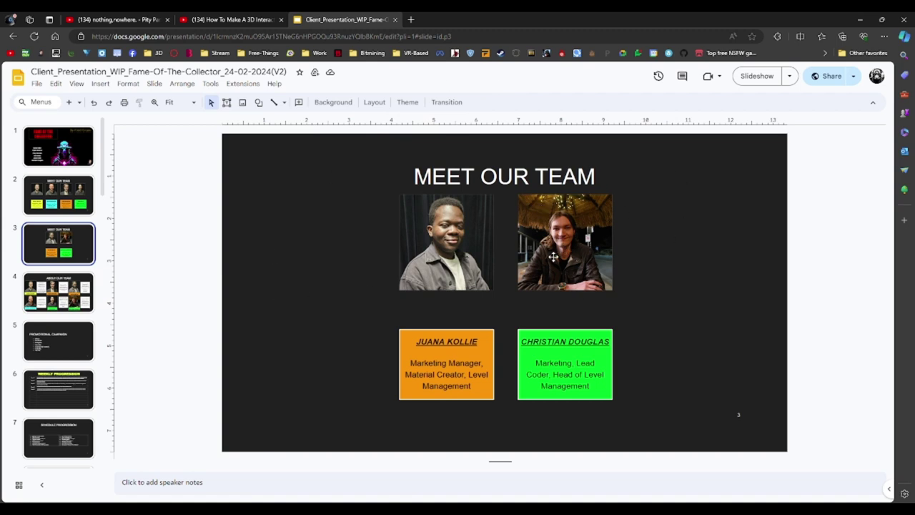
left_click(59, 293)
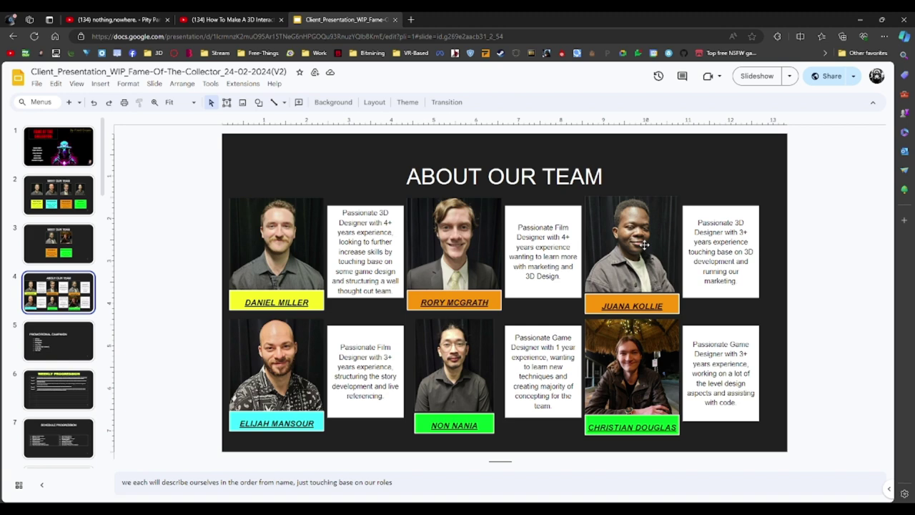
left_click(68, 238)
- Review slides 5 to 10, covering the promotional campaign, weekly and schedule progression, areas of focus, development and product launch plan
left_click(51, 344)
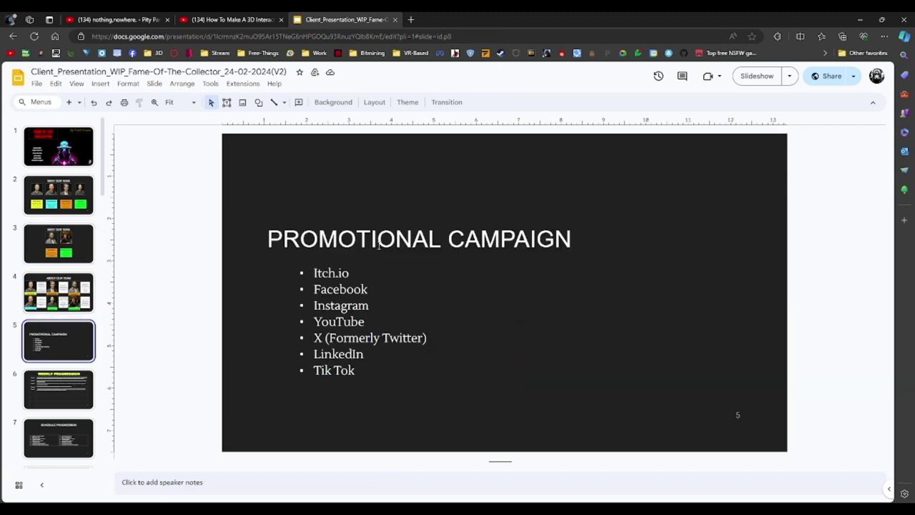
scroll(451, 286, "down", 1)
scroll(447, 318, "up", 1)
scroll(361, 326, "down", 1)
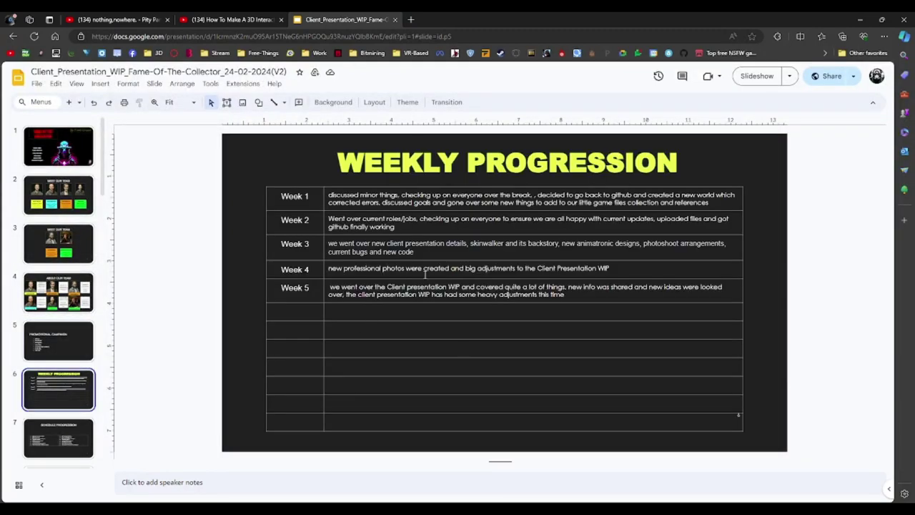
scroll(426, 274, "down", 1)
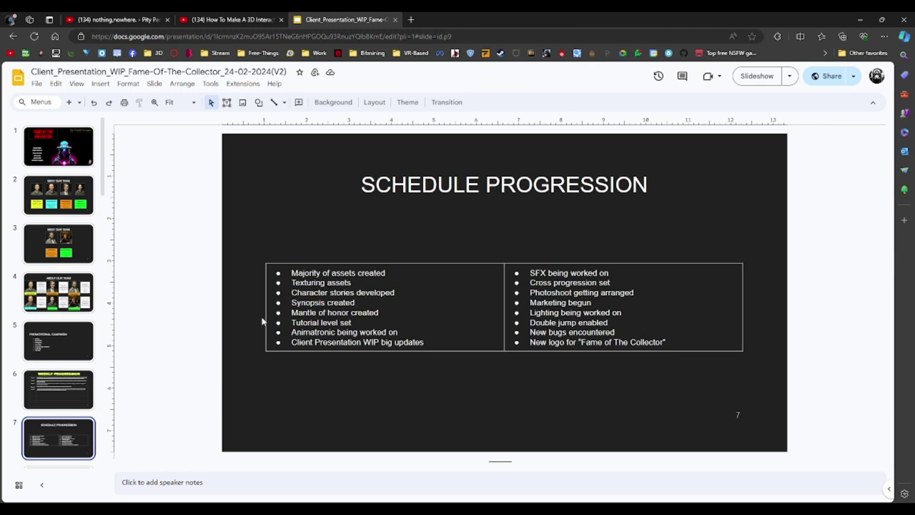
scroll(55, 314, "down", 3)
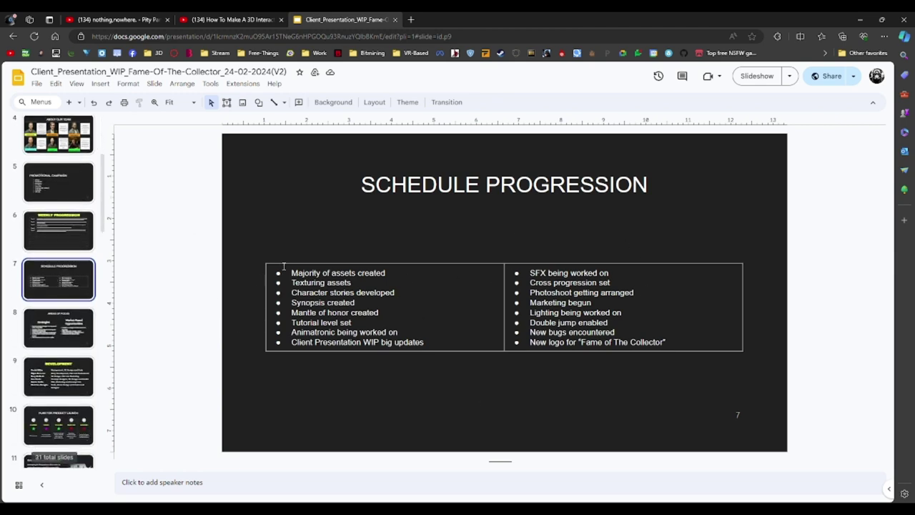
scroll(284, 266, "down", 1)
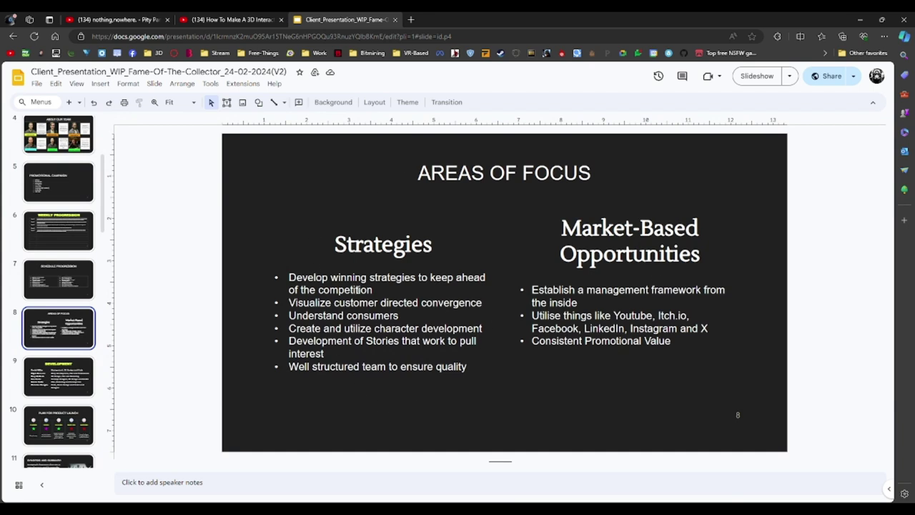
scroll(359, 289, "down", 1)
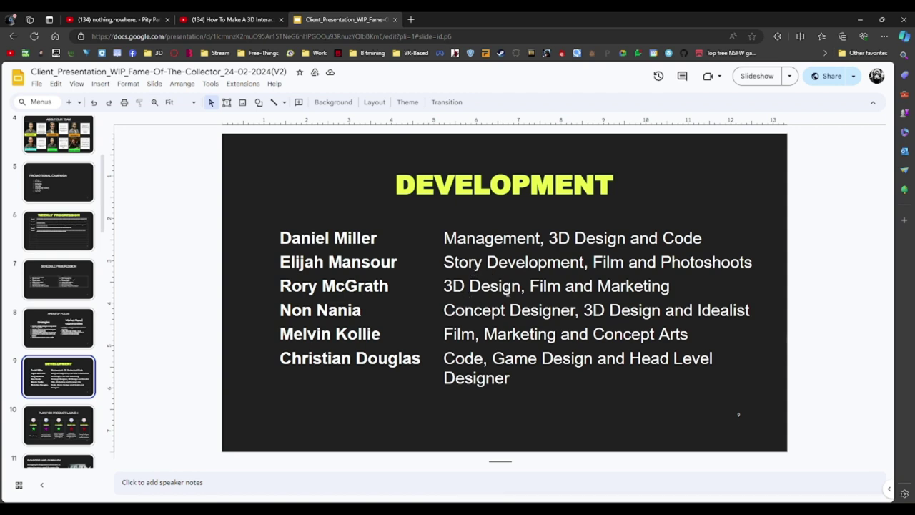
scroll(506, 290, "down", 1)
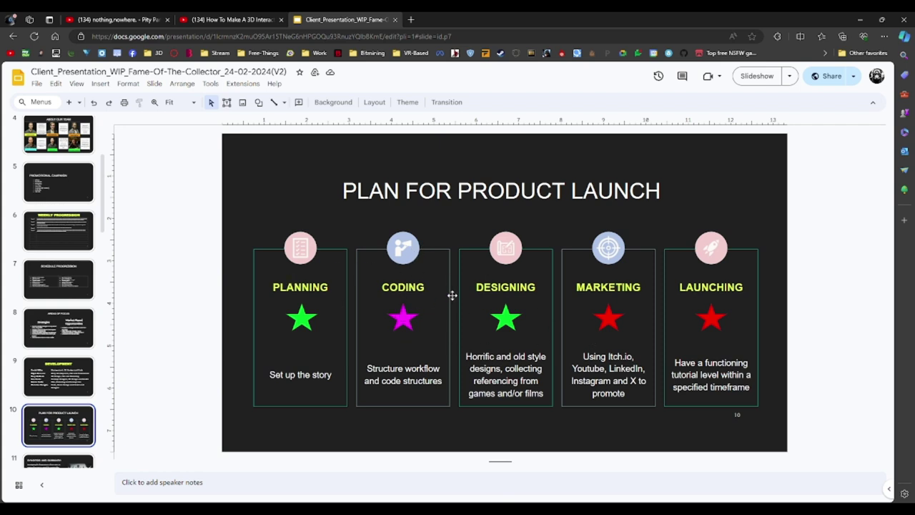
scroll(98, 422, "down", 2)
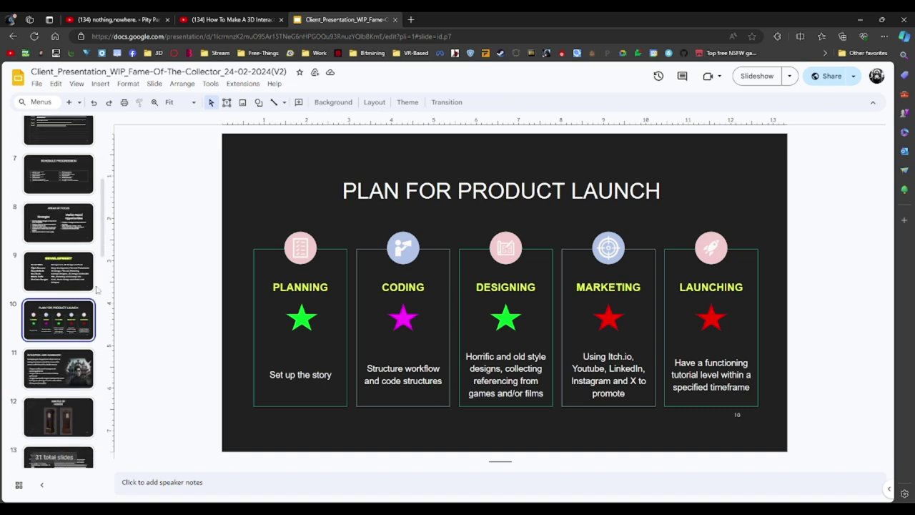
- Review slides 11 to 20, from the synopsis and Mantle of Honor through the character backstories to The Light
key("Down")
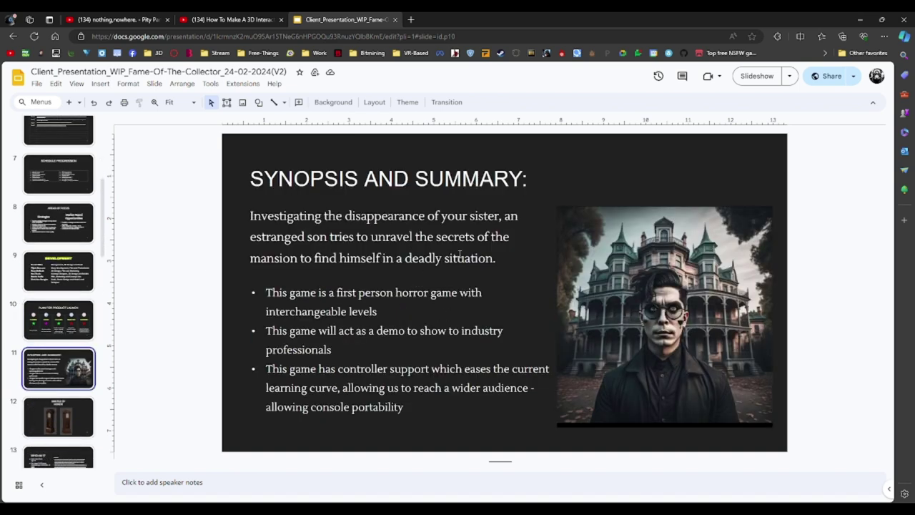
key("Down")
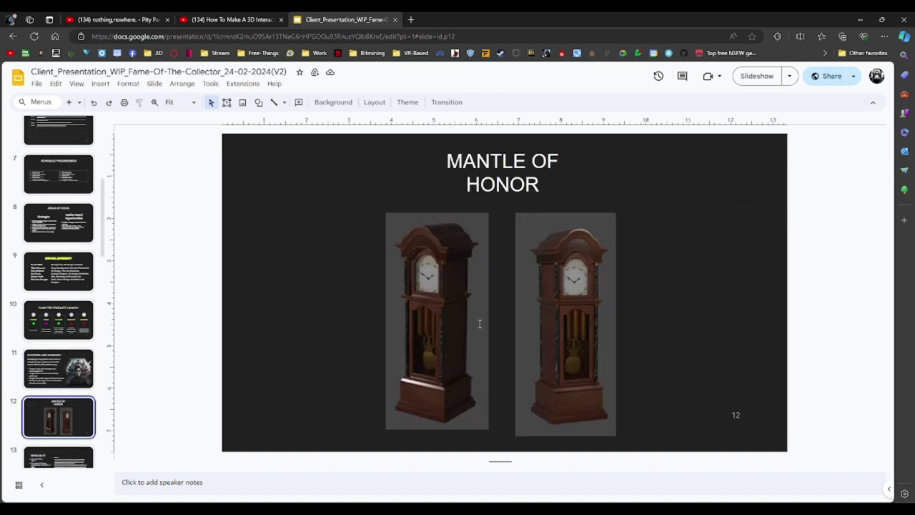
key("Down")
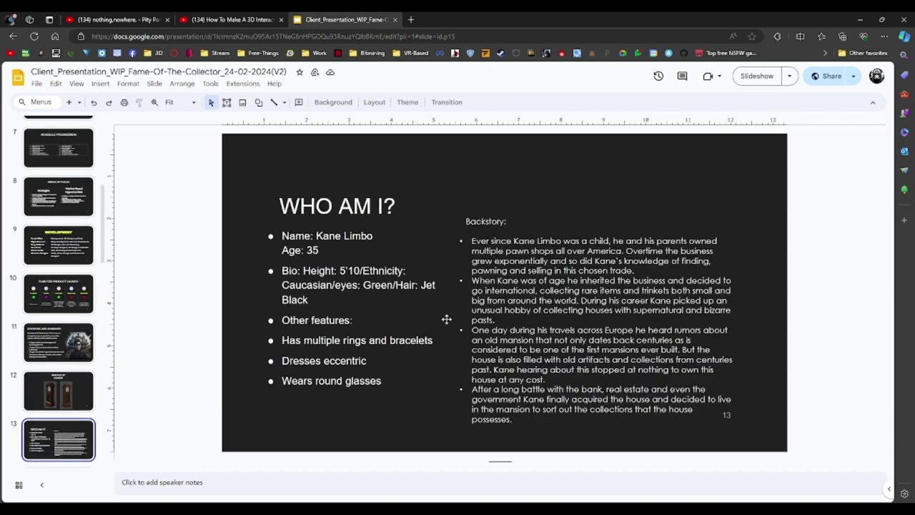
key("Down")
key("Down")
key("Down")
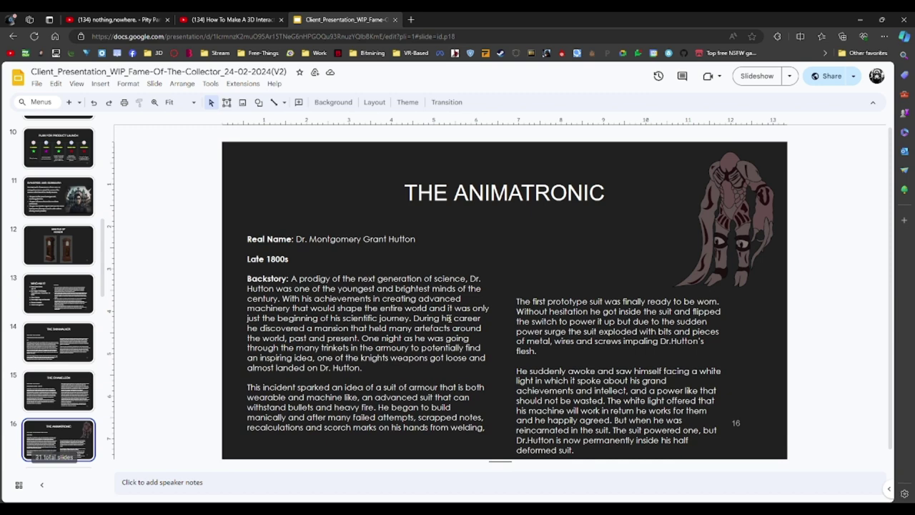
key("Down")
key("Down")
key("Down")
key("Down")
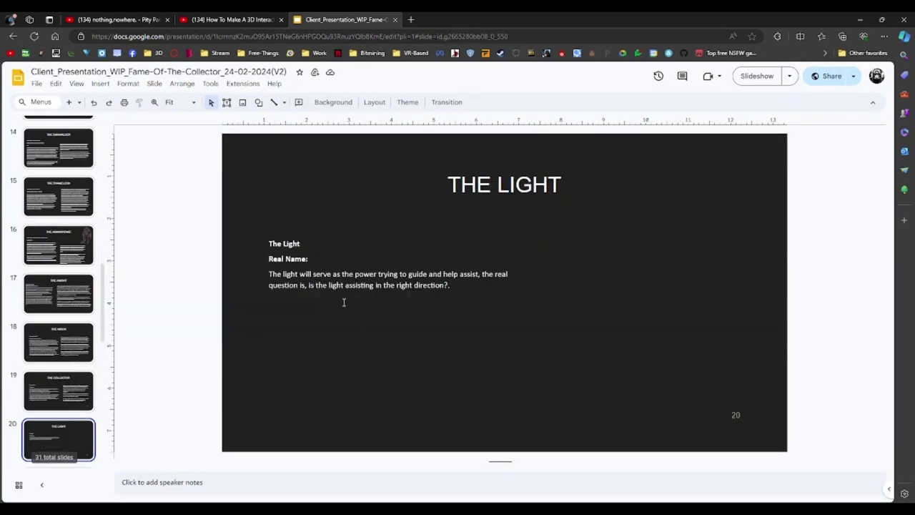
- Review the artifacts, collectibles and gameplay mechanics slides
key("Down")
key("Down")
key("Up")
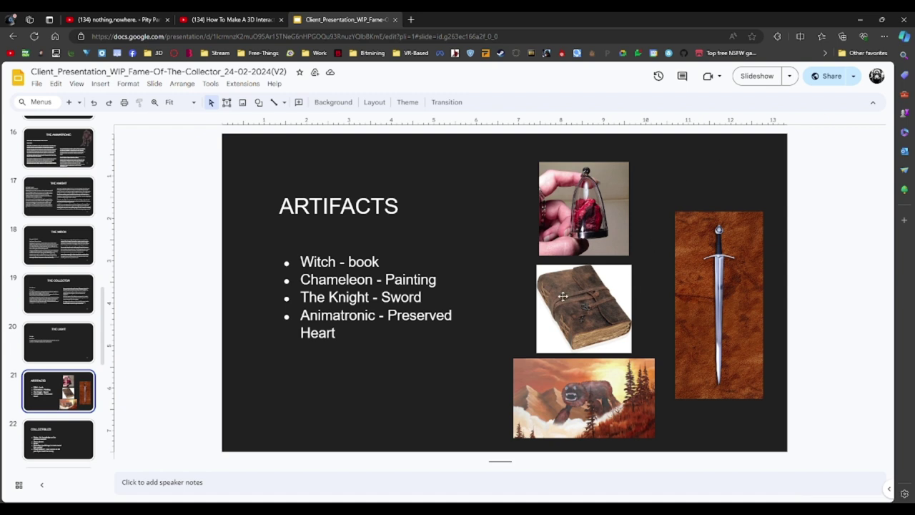
key("Down")
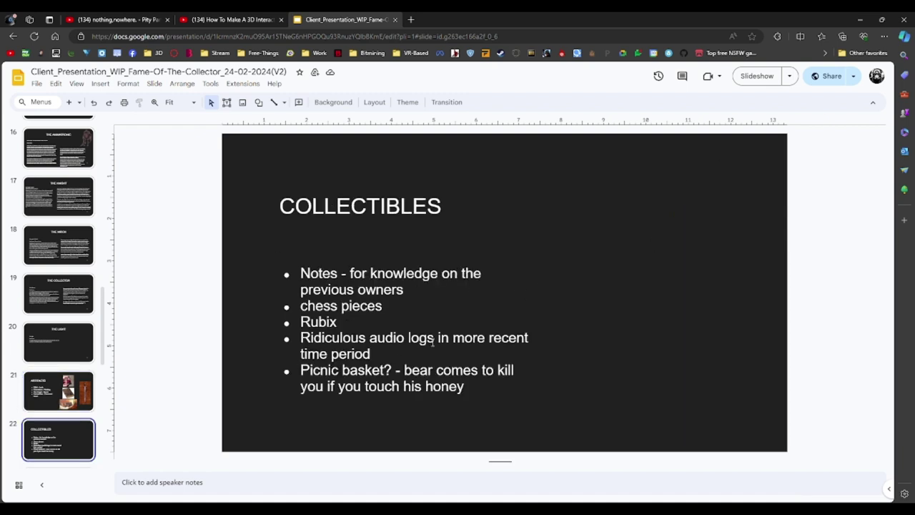
key("Down")
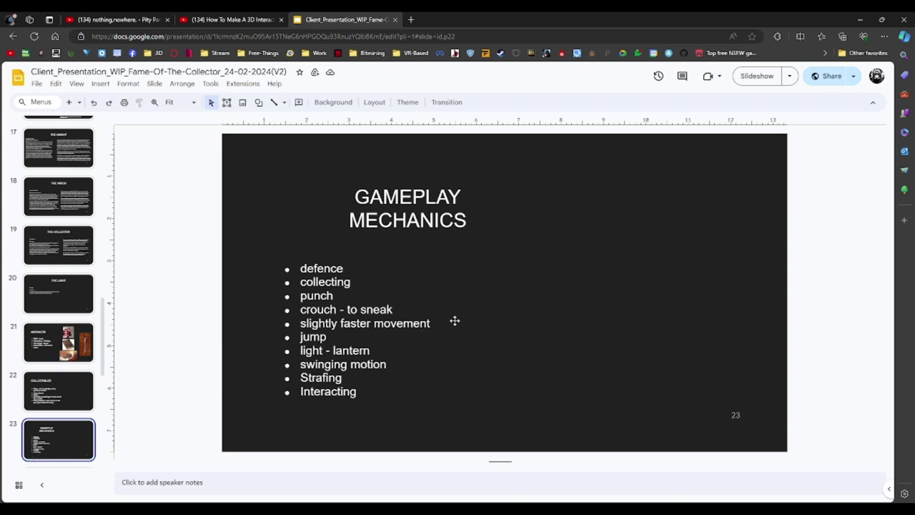
- Review slides 24 to 31, covering animations, user interface, test level, level and world design, sound and the closing contact slide
key("Down")
key("Down")
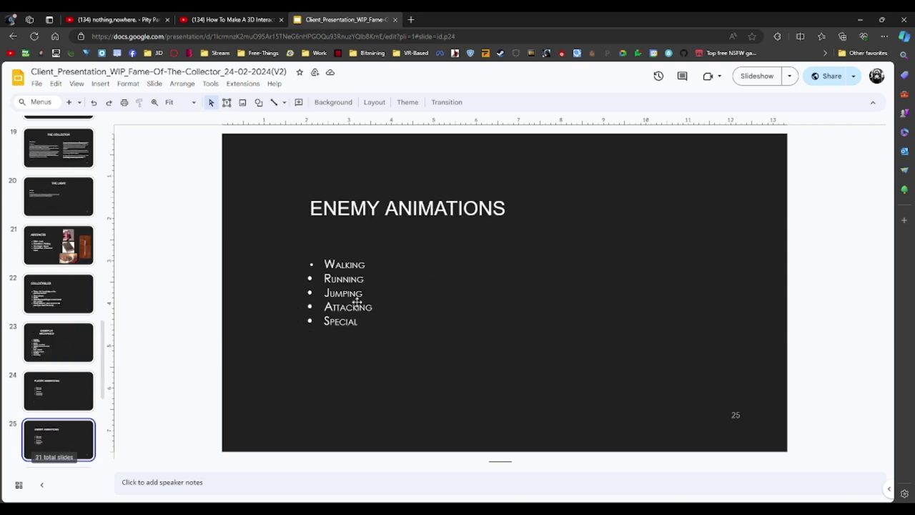
key("Down")
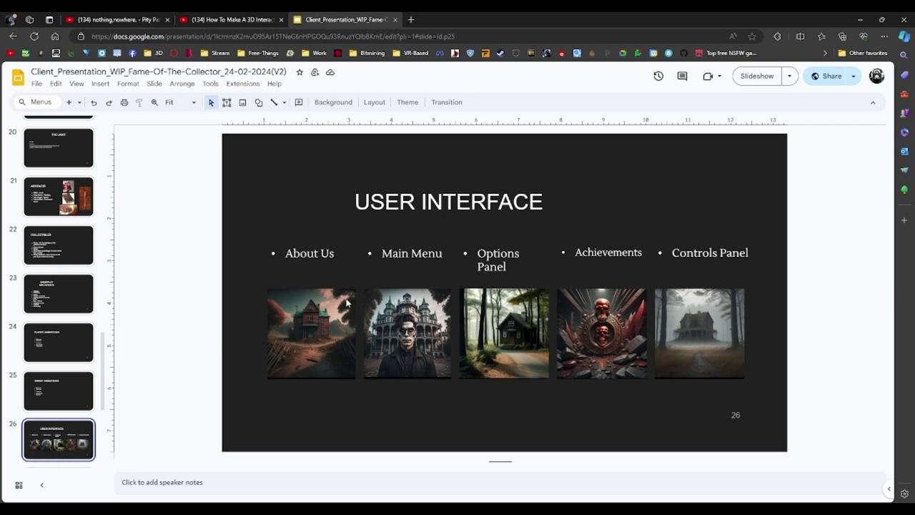
key("Down")
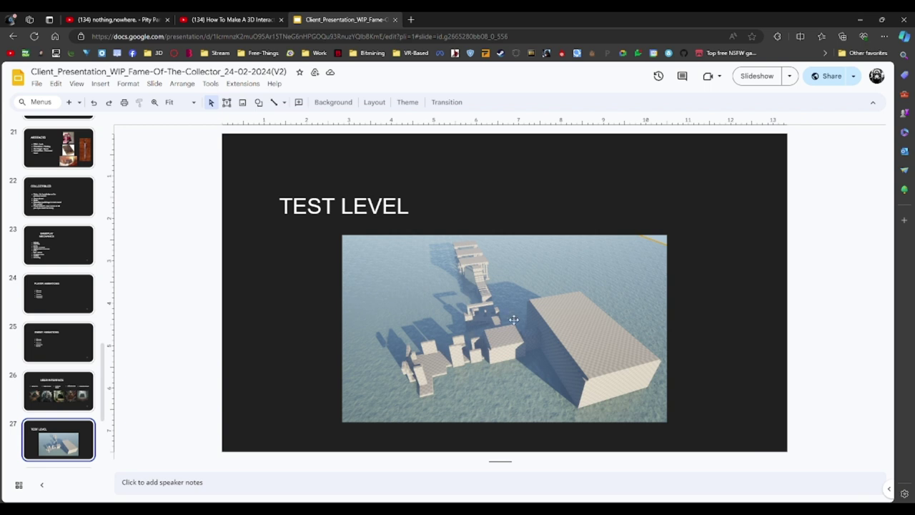
key("Down")
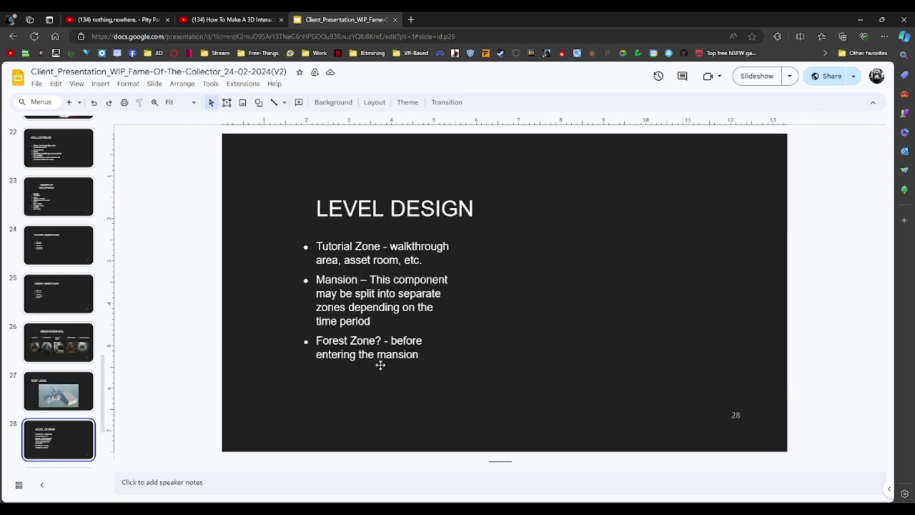
key("Down")
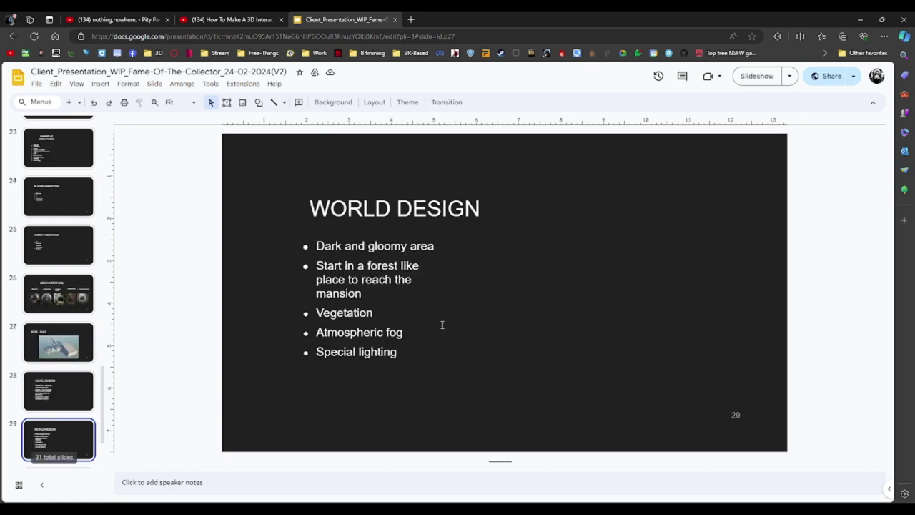
key("Down")
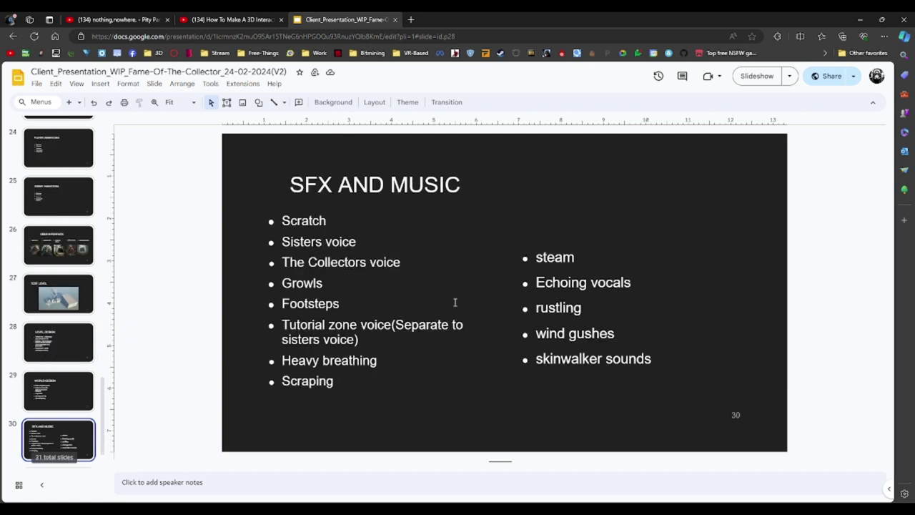
key("Down")
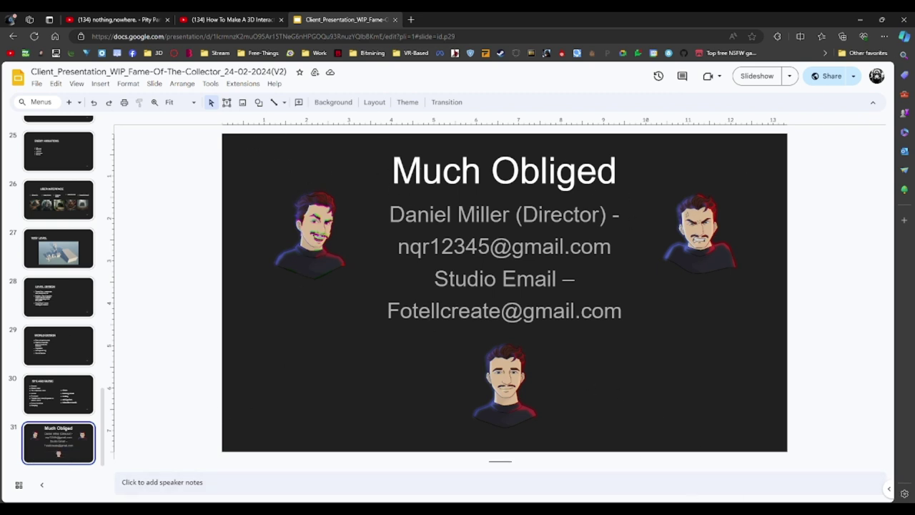
- Switch to Unreal Editor, open the Main-Menu-World Level Blueprint and examine its node chain from Event BeginPlay to Disable Input
left_click(673, 442)
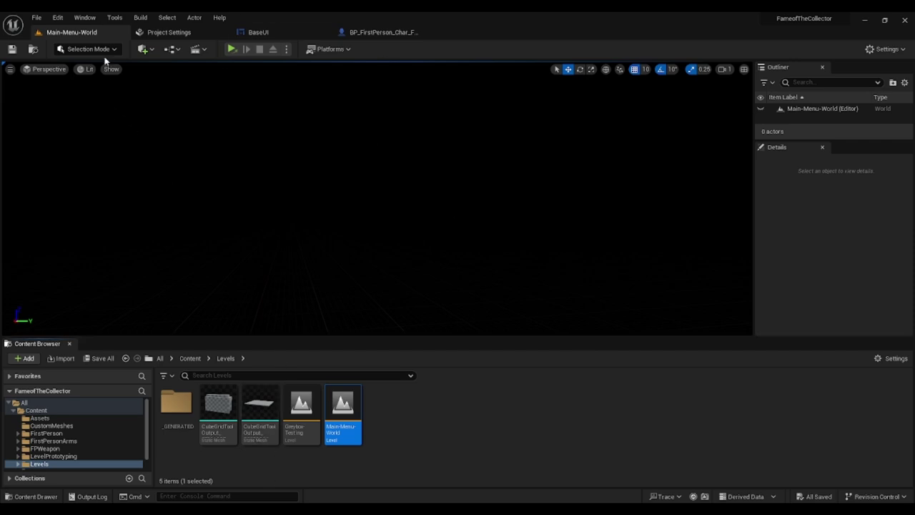
left_click(172, 49)
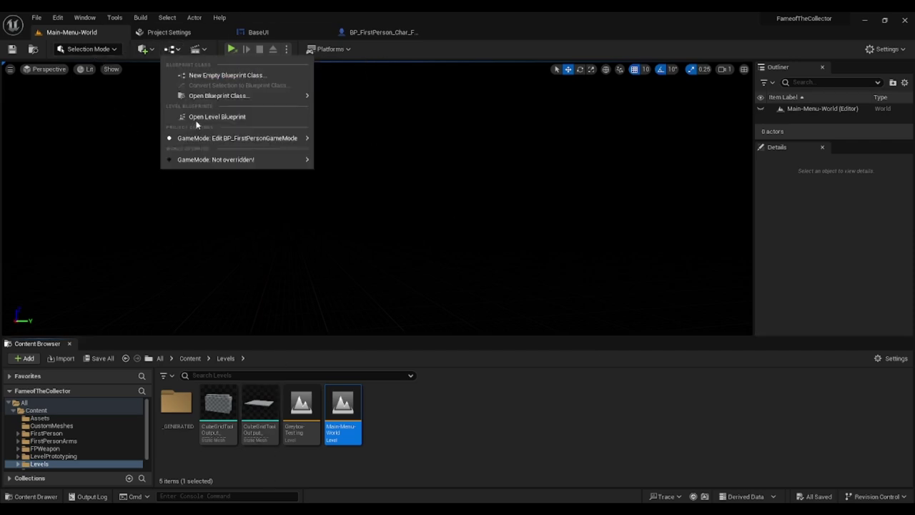
left_click(216, 117)
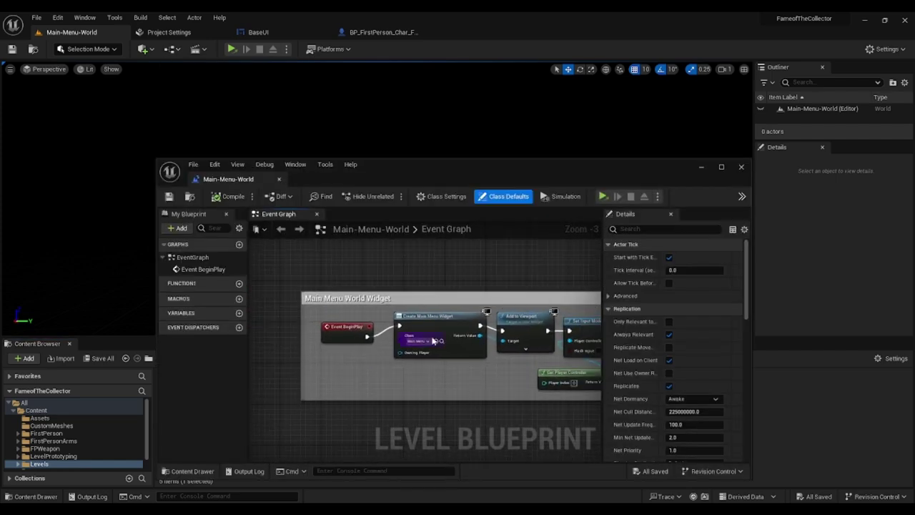
scroll(413, 364, "up", 2)
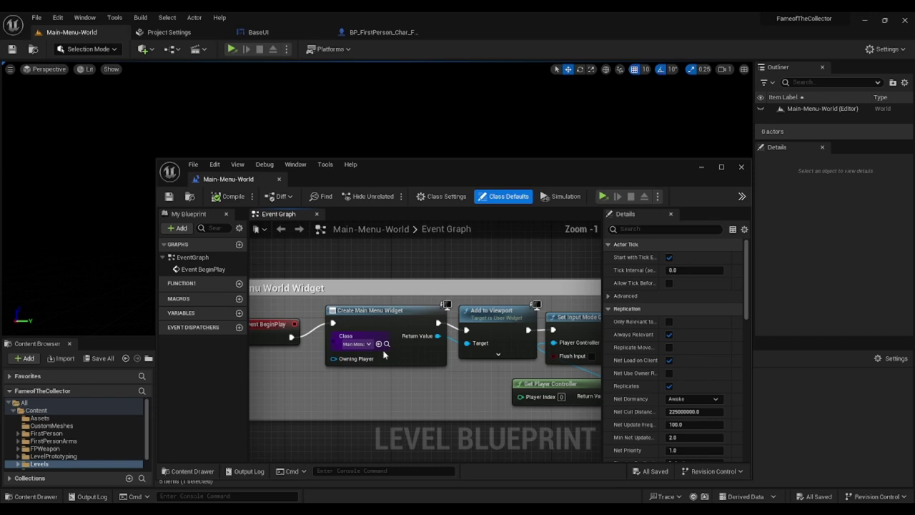
scroll(387, 352, "up", 1)
right_click_drag(520, 390, 202, 398)
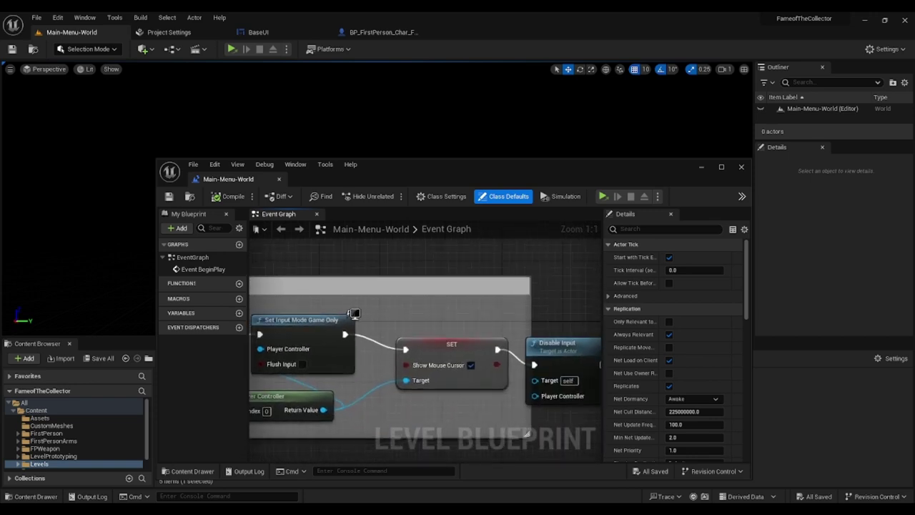
right_click_drag(458, 387, 427, 325)
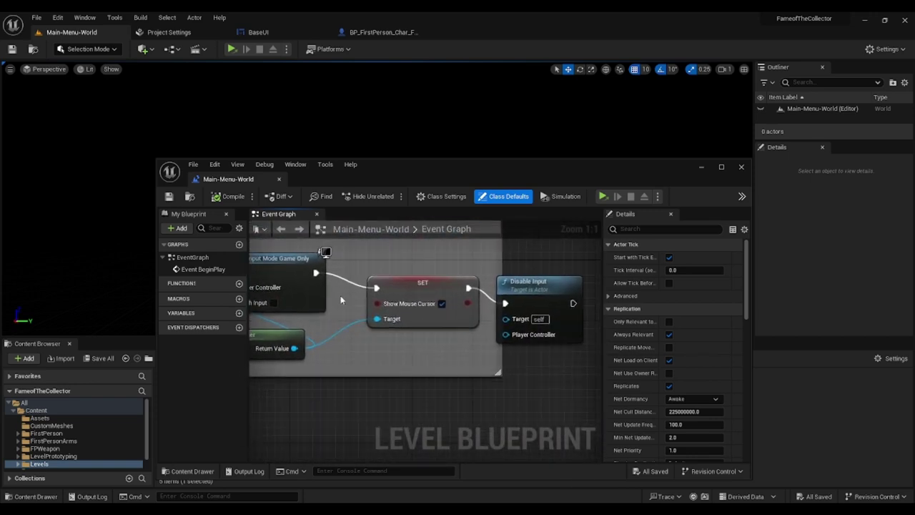
- Move the Disable Input node up and away from the comment box, then save and close the Main-Menu-World Level Blueprint
right_click_drag(483, 283, 432, 290)
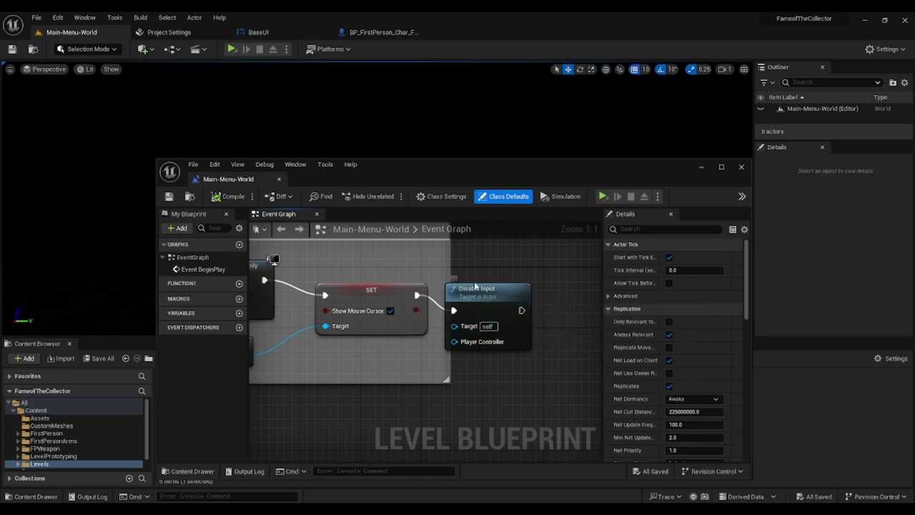
left_click_drag(472, 301, 503, 268)
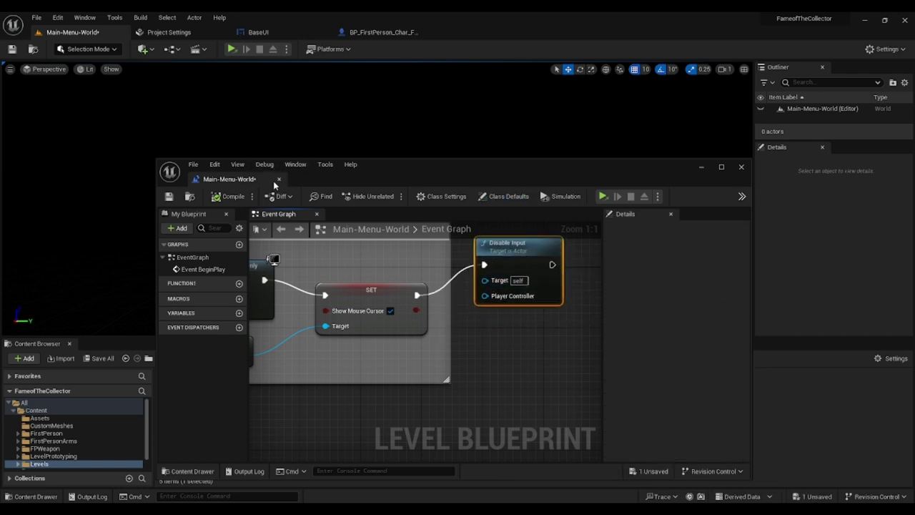
left_click(169, 196)
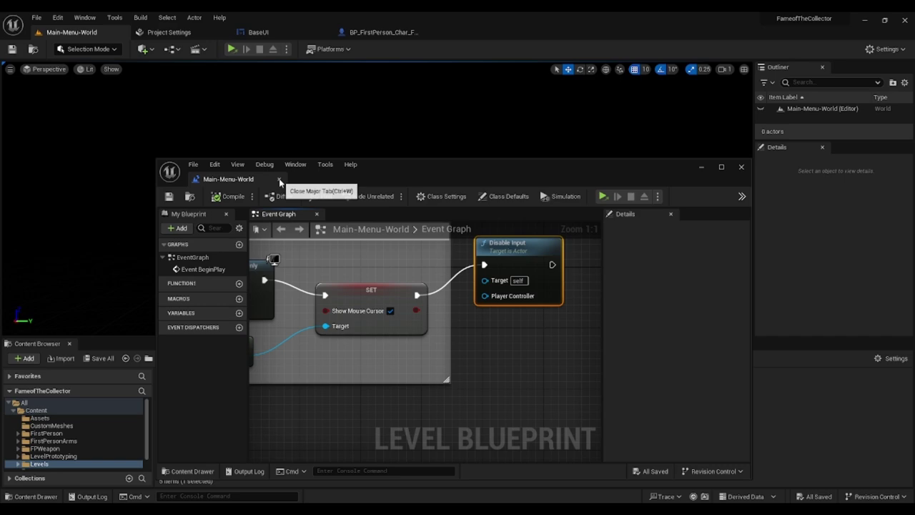
left_click(280, 180)
- Switch to the BP_FirstPerson_Char_FOTC event graph and examine its Peaking/Strafing node group
left_click(361, 32)
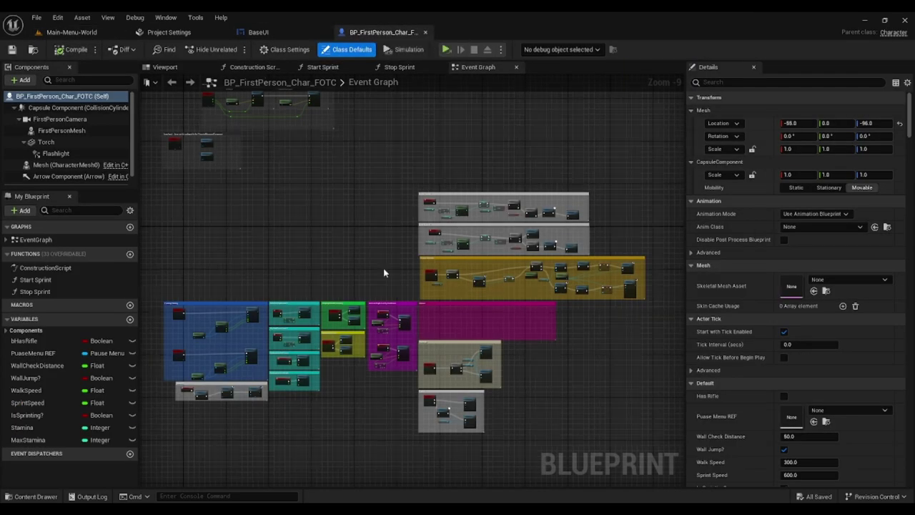
scroll(455, 229, "up", 5)
right_click_drag(341, 294, 679, 68)
right_click_drag(378, 317, 652, 239)
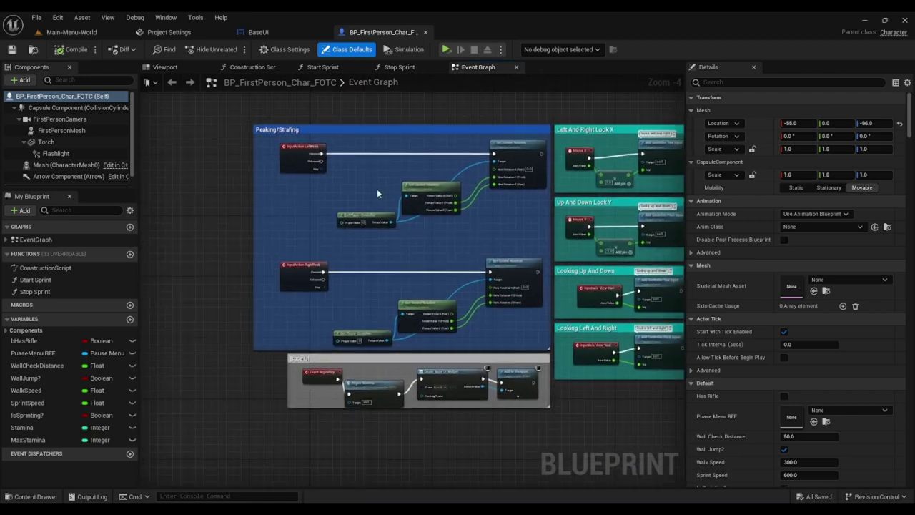
scroll(514, 157, "up", 1)
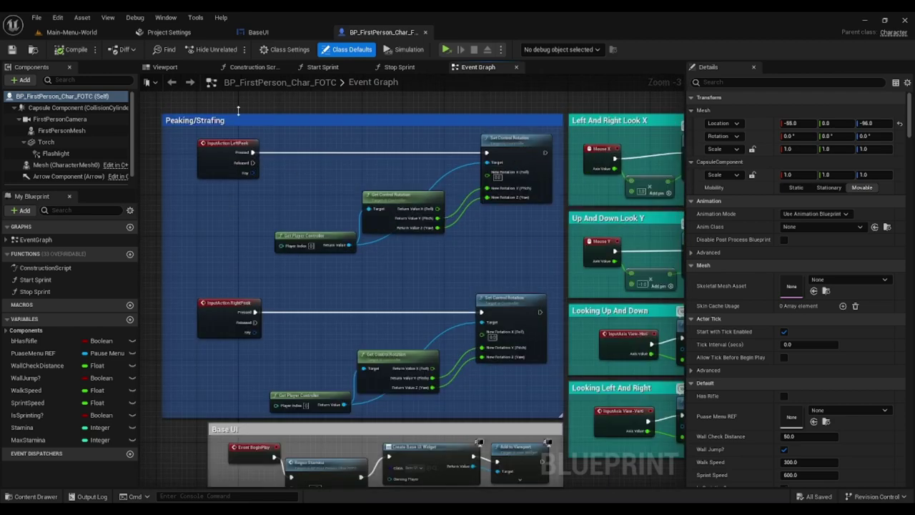
- Open the Greybox-Testing level and inspect its greybox structures from outside and the teal interior with the dining table
left_click(86, 32)
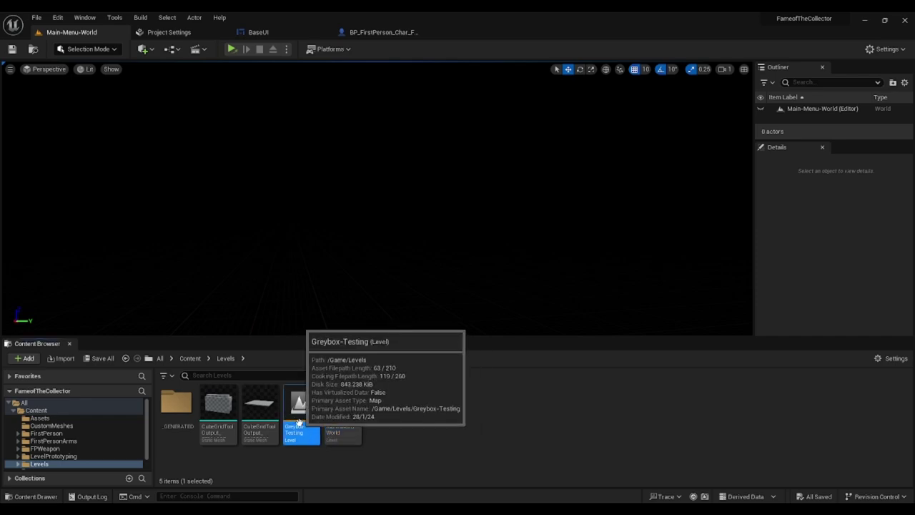
double_click(299, 422)
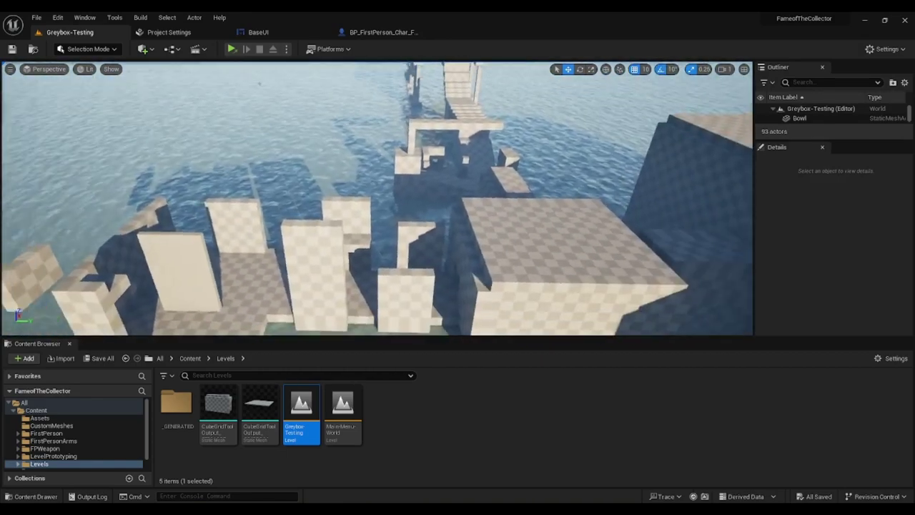
right_click_drag(377, 198, 501, 172)
right_click_drag(377, 198, 301, 215)
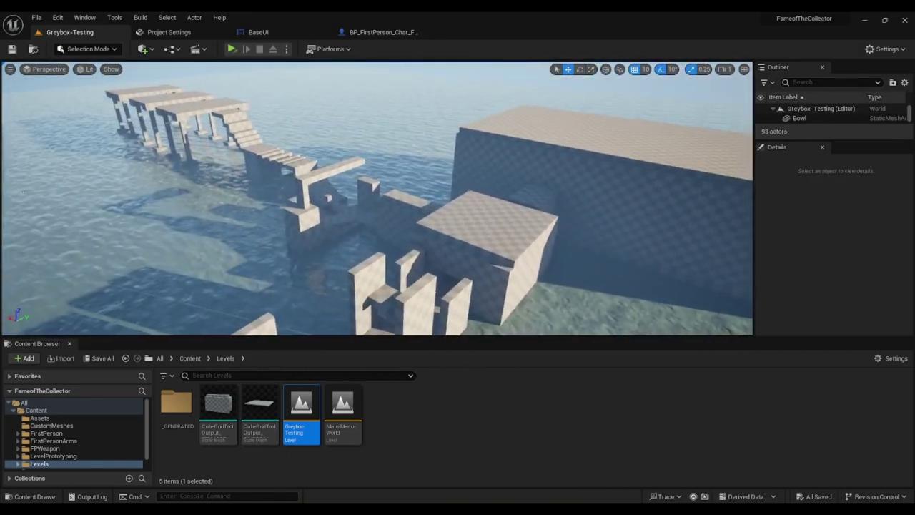
key("w")
right_click_drag(377, 198, 143, 179)
scroll(377, 198, "up", 2)
key("w")
right_click_drag(681, 288, 681, 288)
scroll(90, 435, "down", 2)
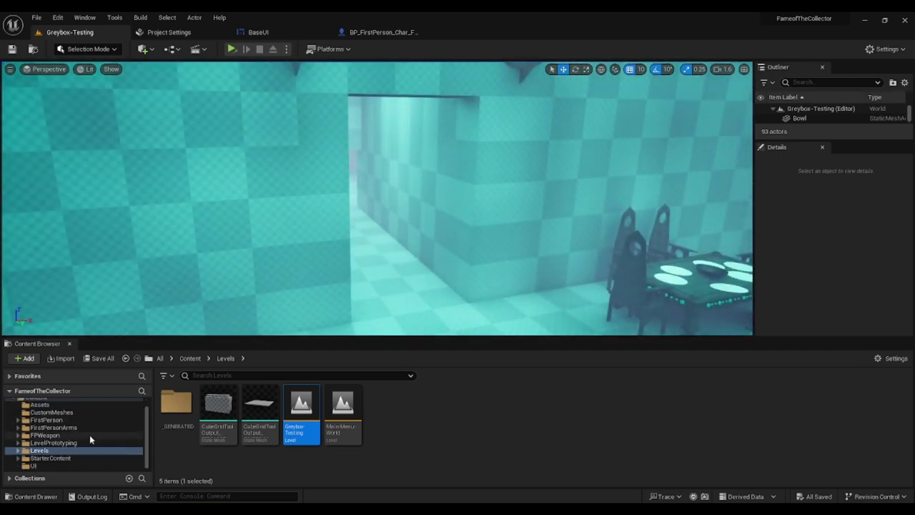
- Open the MainMenu widget from the UI content folder and view its designer layout
left_click(44, 466)
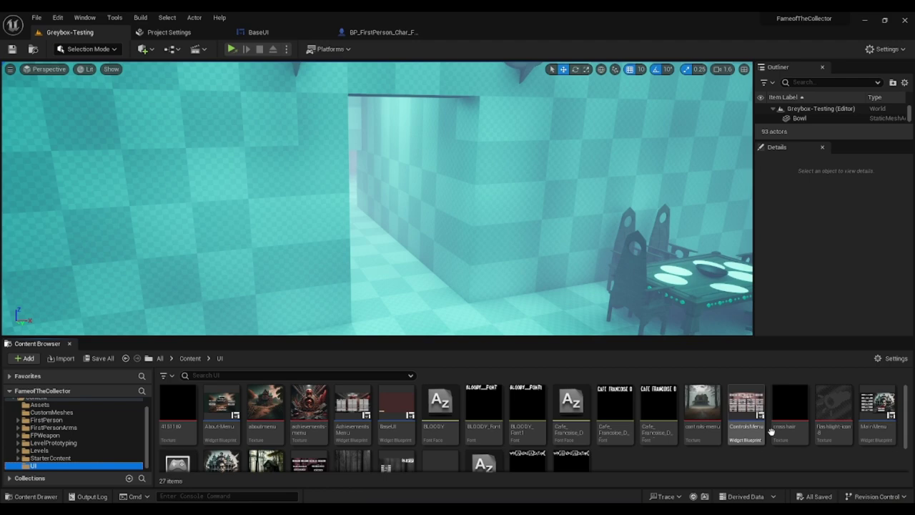
scroll(746, 415, "down", 1)
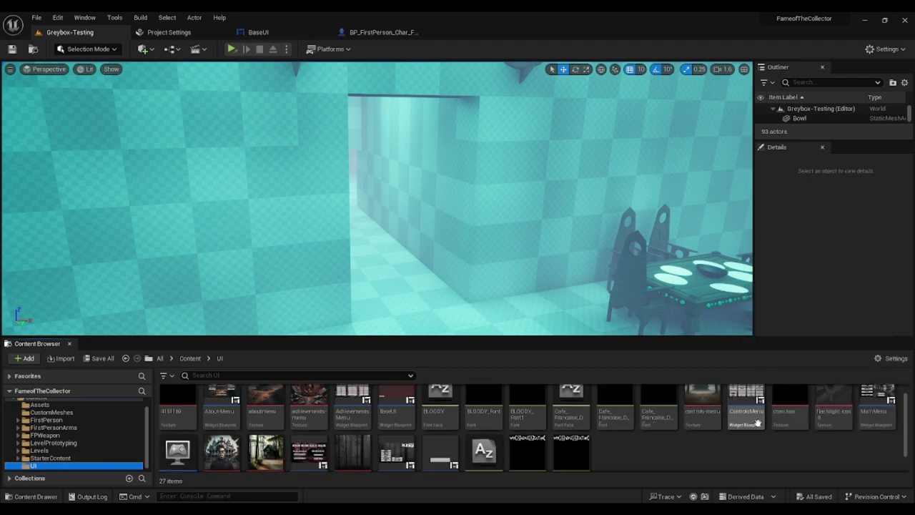
left_click(894, 406)
double_click(893, 406)
scroll(368, 282, "up", 1)
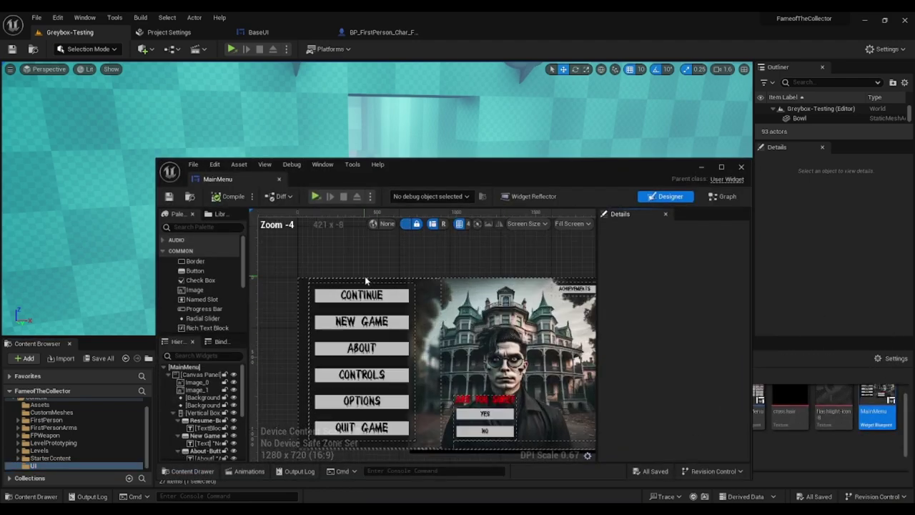
right_click_drag(511, 332, 477, 313)
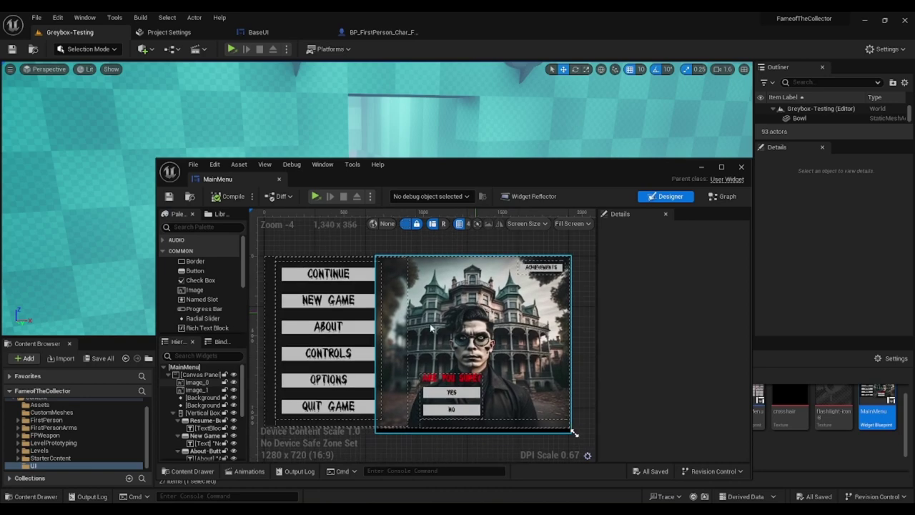
- Examine the MainMenu event graph from the Resume and New Game groups to Controls Menu and About Menu, then close the widget
left_click(724, 197)
right_click_drag(388, 320, 439, 340)
scroll(501, 311, "up", 1)
scroll(550, 379, "down", 1)
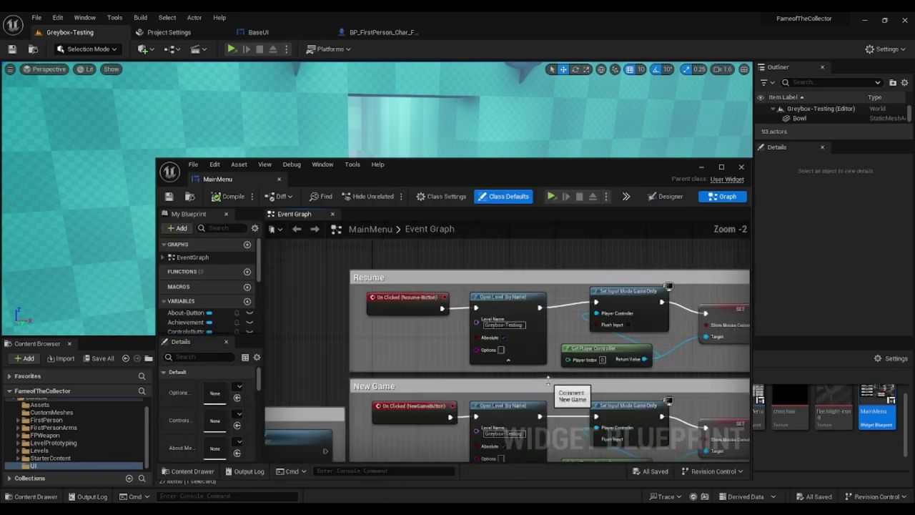
right_click_drag(549, 380, 487, 340)
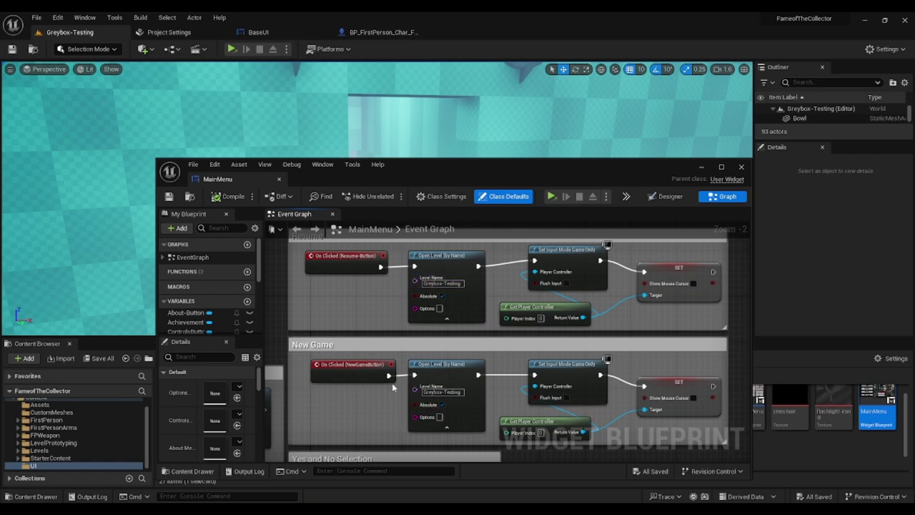
scroll(392, 386, "down", 1)
right_click_drag(392, 387, 560, 221)
right_click_drag(374, 289, 474, 334)
scroll(498, 394, "down", 3)
right_click_drag(503, 427, 499, 339)
scroll(420, 280, "up", 1)
scroll(417, 274, "up", 2)
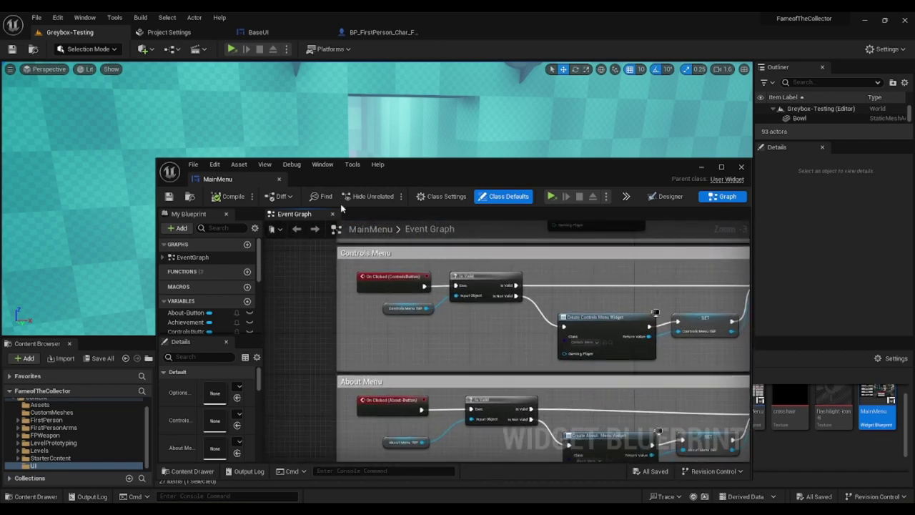
left_click(281, 179)
- Open the PauseMenu-Widget from the UI folder and view its designer layout
scroll(381, 452, "down", 1)
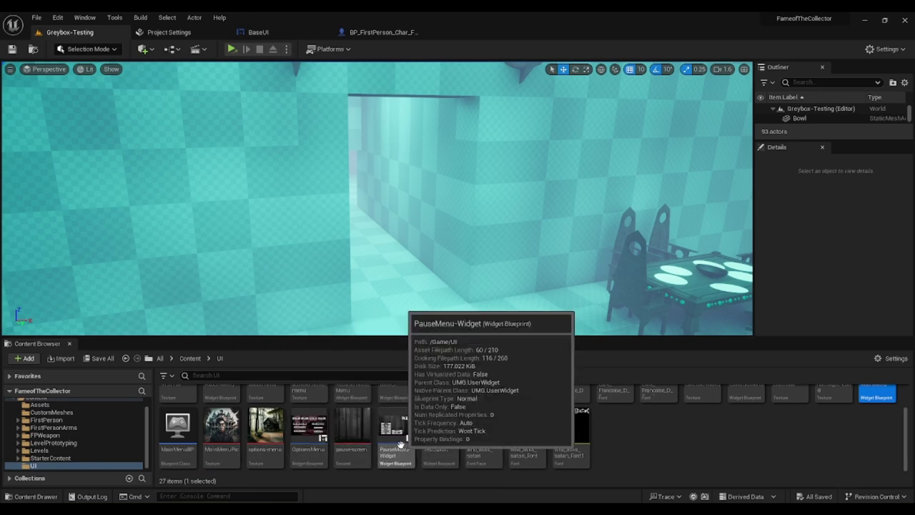
double_click(395, 436)
scroll(364, 334, "up", 1)
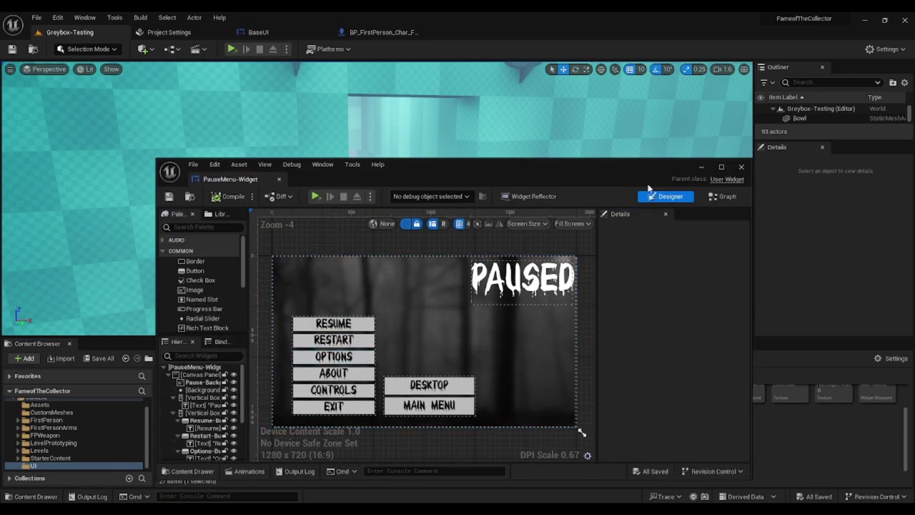
- Examine the PauseMenu-Widget event graph, including the main menu, Exit Button and Quit Game node groups
left_click(730, 197)
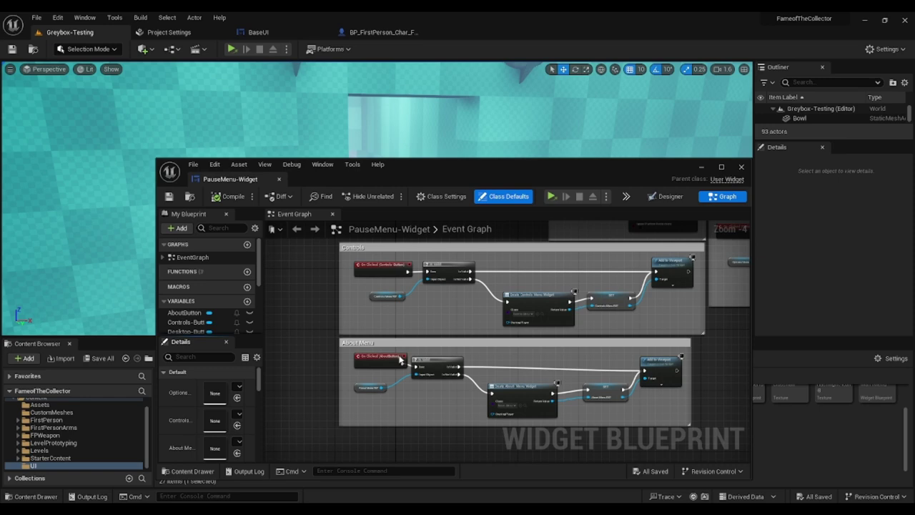
scroll(521, 358, "up", 1)
right_click_drag(512, 263, 605, 514)
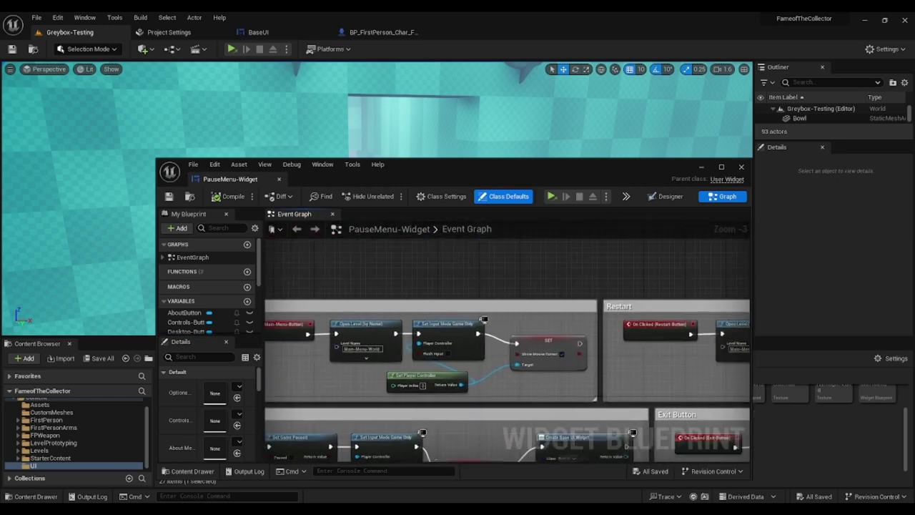
right_click_drag(343, 367, 495, 360)
scroll(514, 321, "up", 1)
scroll(514, 319, "down", 2)
scroll(527, 279, "up", 1)
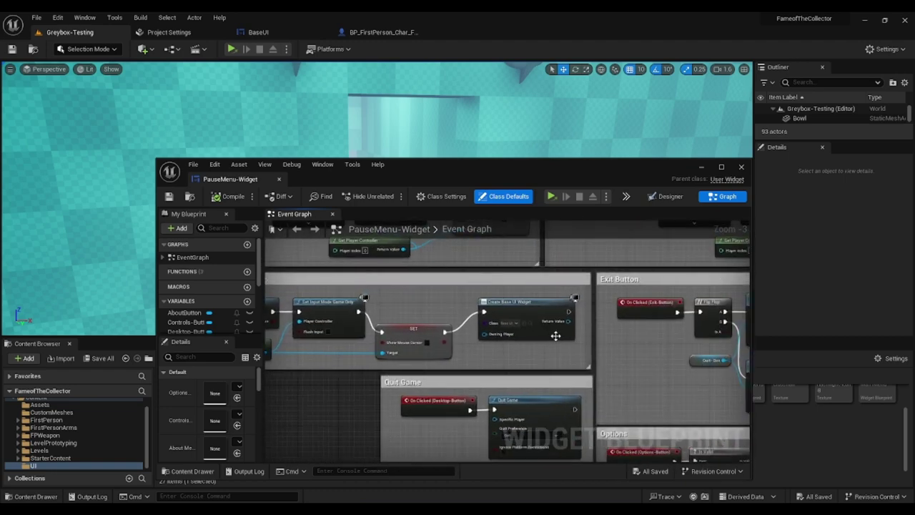
- Set the Restart group's Open Level name to Greybox-Testing, then save and close the PauseMenu-Widget
right_click_drag(555, 336, 286, 444)
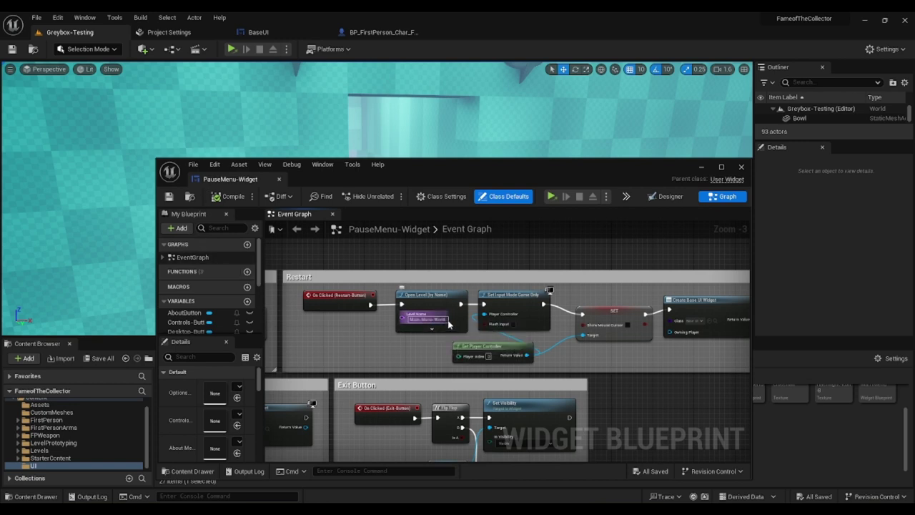
left_click_drag(447, 320, 373, 314)
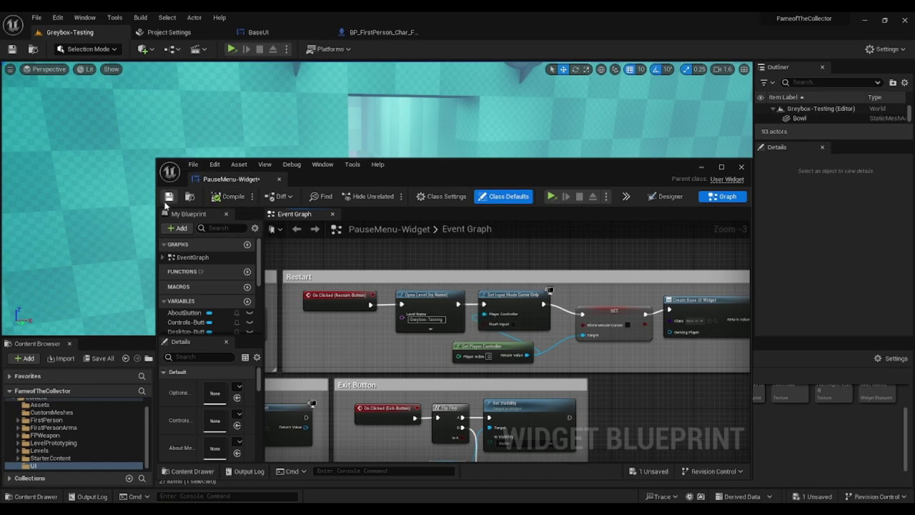
left_click(278, 179)
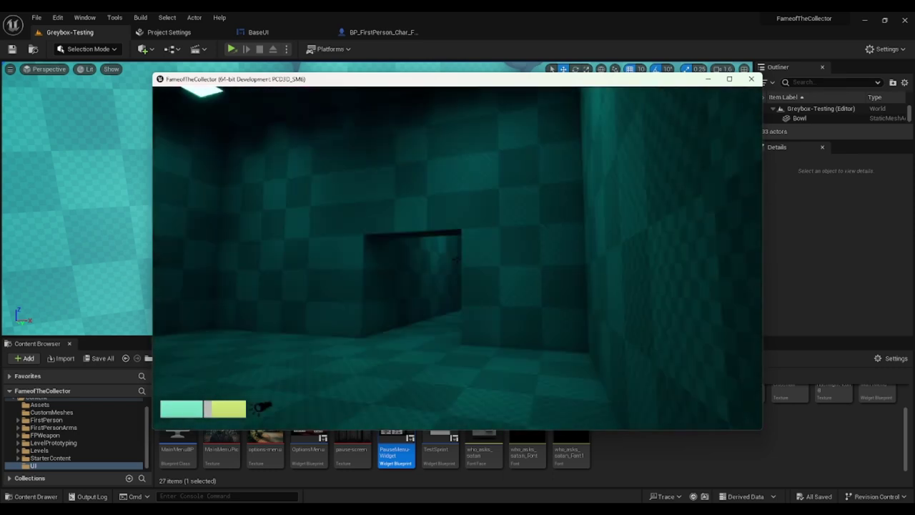
- Play-test the game by walking through the teal rooms, pausing the game and resuming it
key("w")
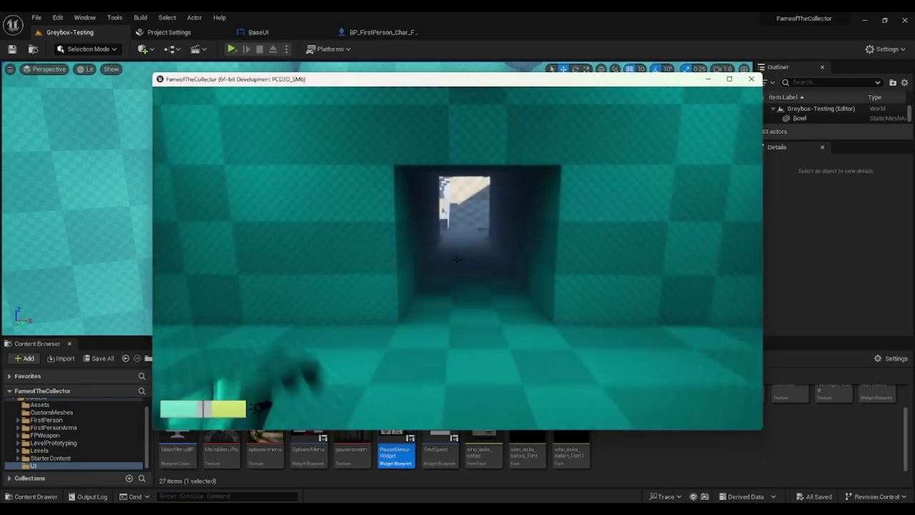
key("w")
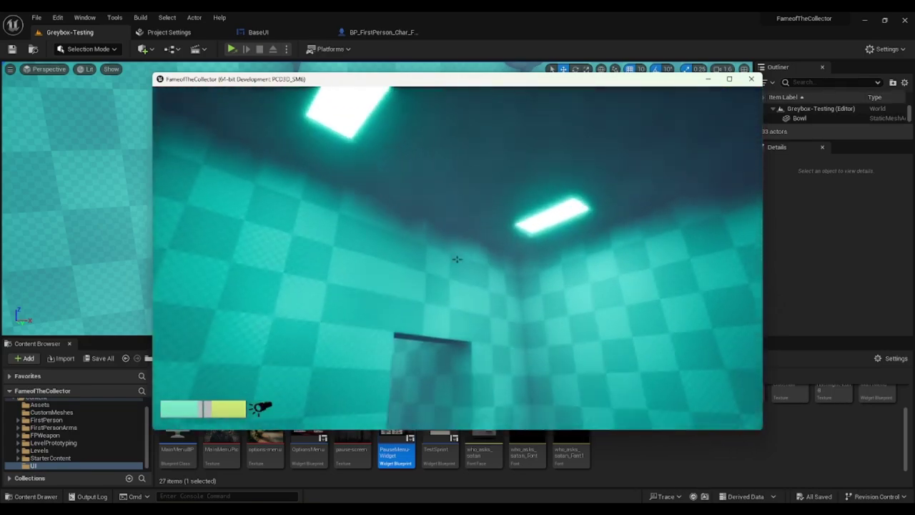
key("w")
key("Escape")
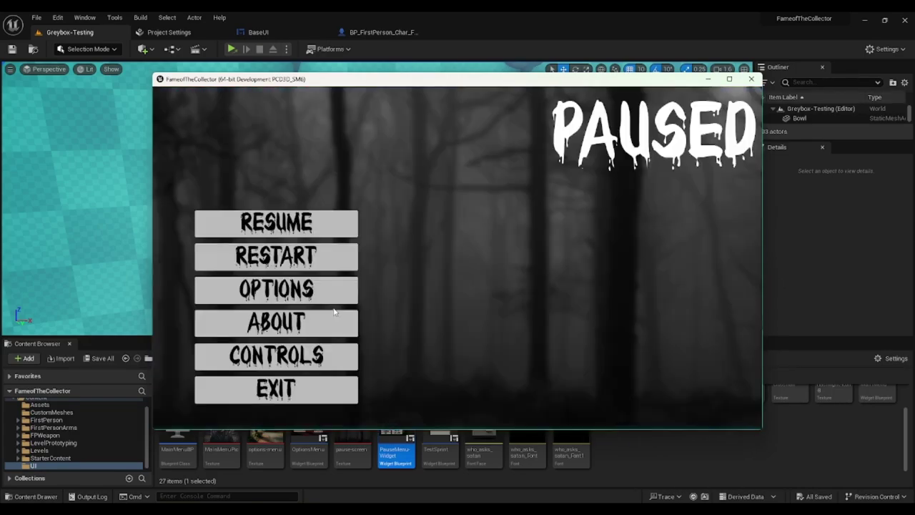
left_click(336, 227)
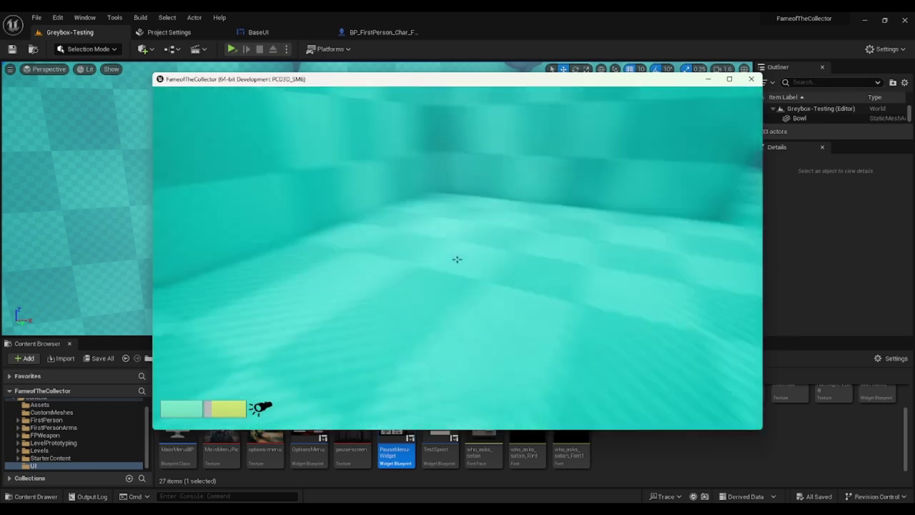
- Pause the game again, restart it from the pause menu and walk through the reloaded level
key("Escape")
left_click(264, 254)
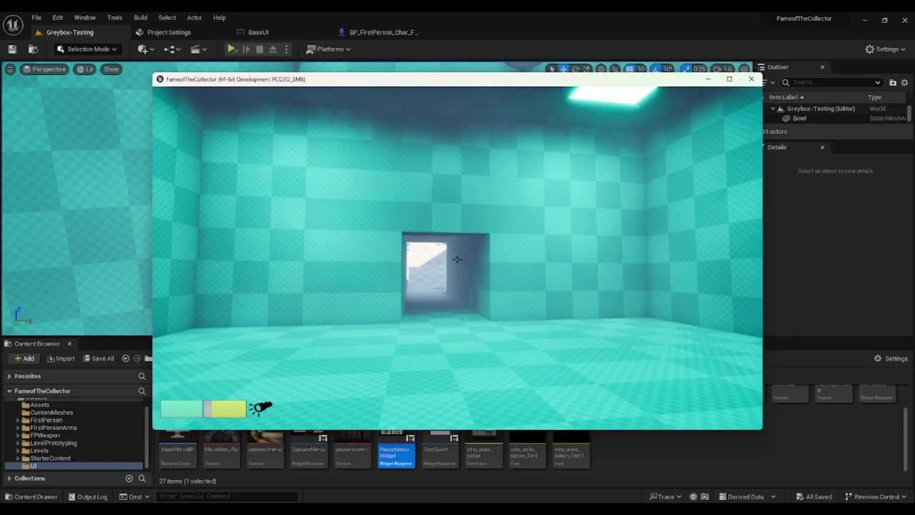
key("w")
key("w")
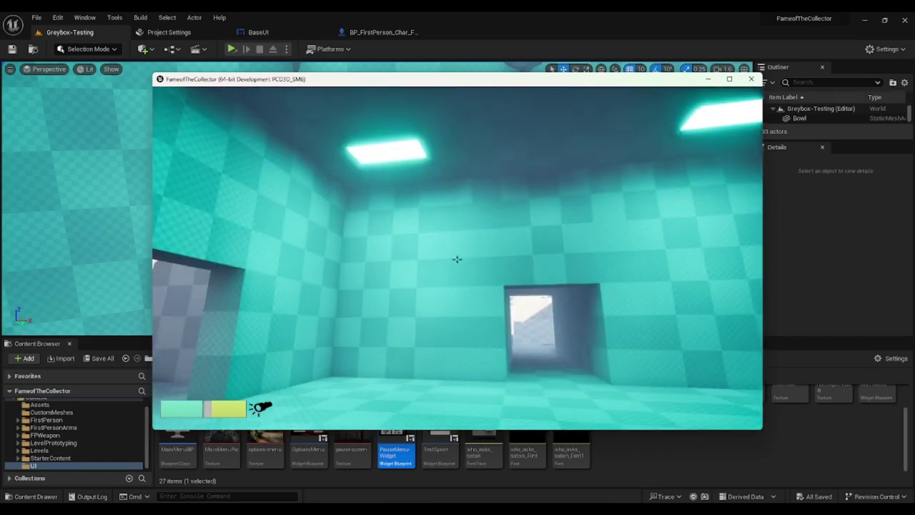
key("w")
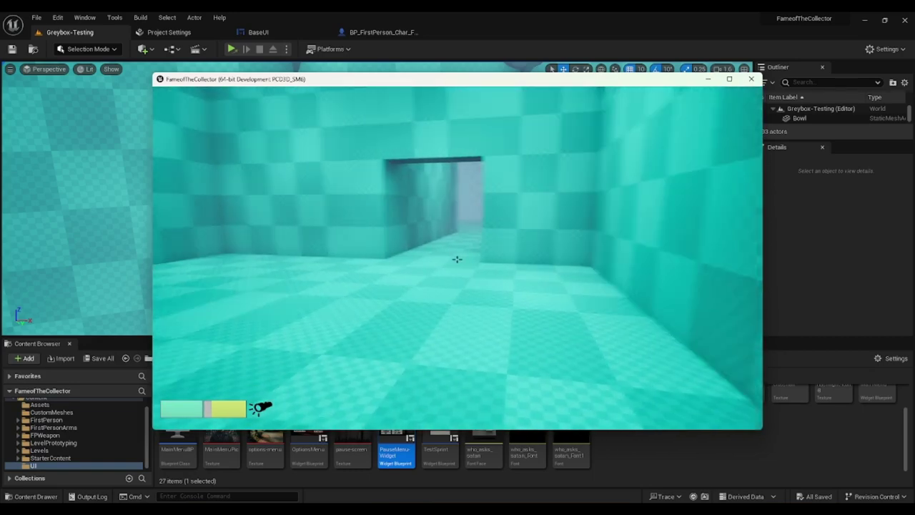
key("w")
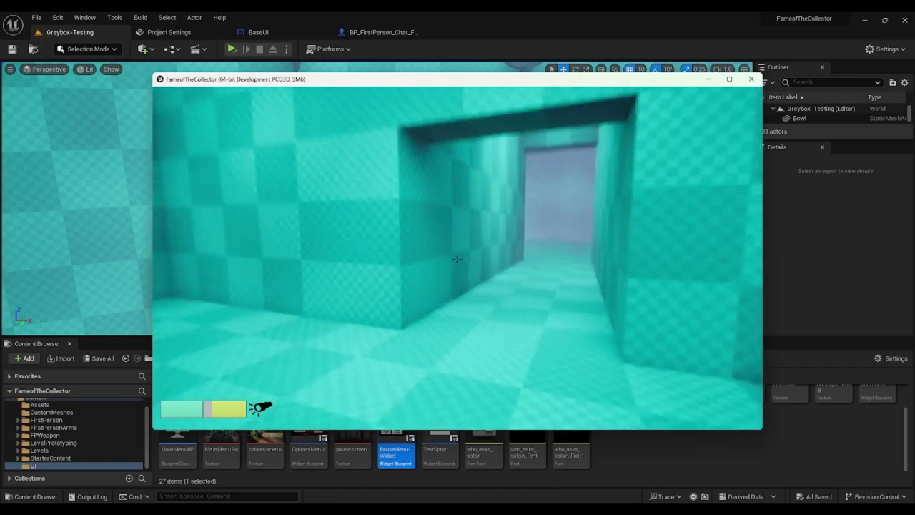